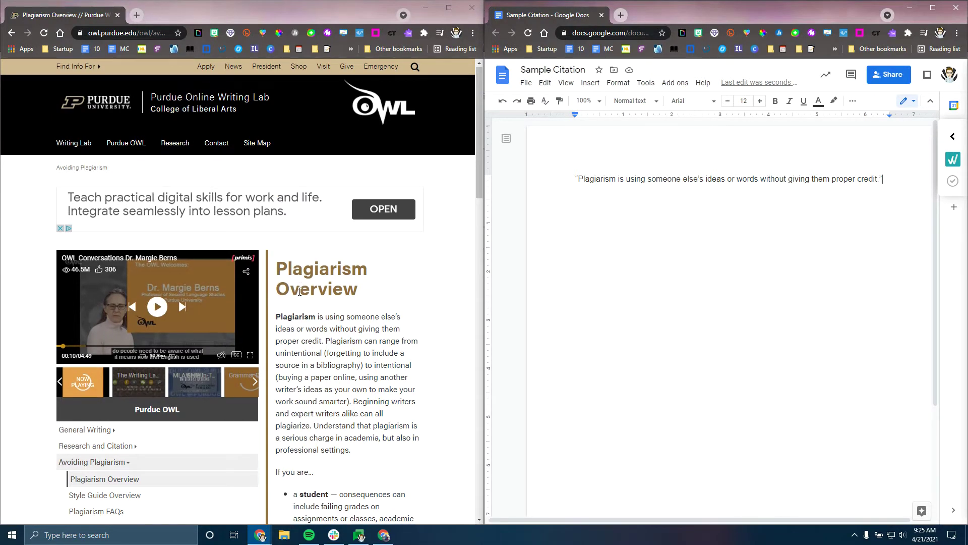
{"action": "scroll", "coordinate": [165, 314], "scroll_direction": "down", "scroll_amount": 6}
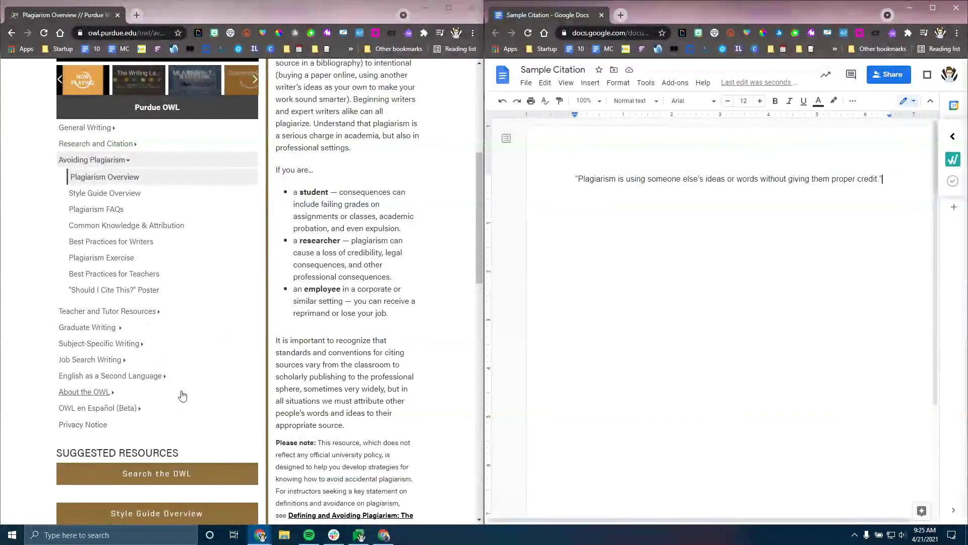
{"action": "scroll", "coordinate": [368, 338], "scroll_direction": "up", "scroll_amount": 1}
{"action": "scroll", "coordinate": [360, 337], "scroll_direction": "up", "scroll_amount": 5}
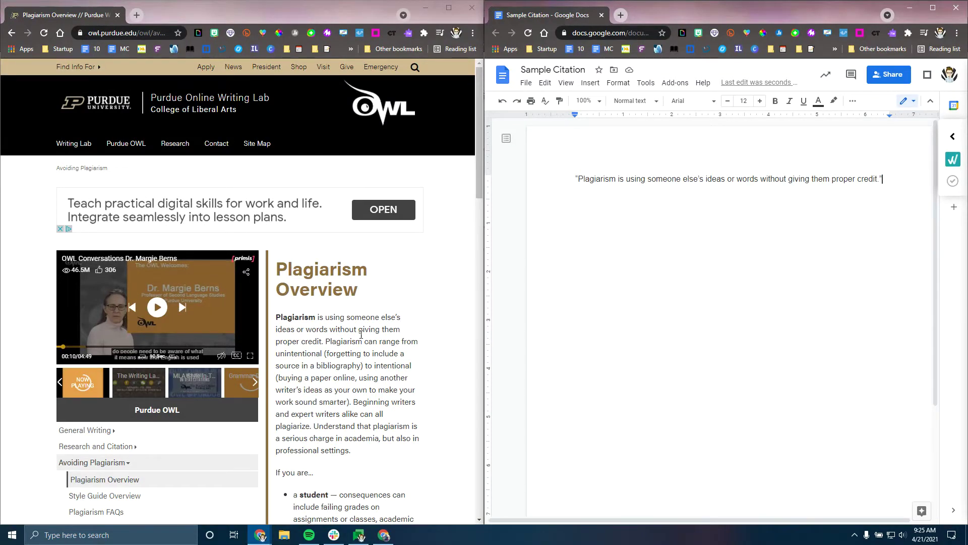
- Open the document's citations tool and start a new citation source with Website as the source type
{"action": "left_click", "coordinate": [762, 205]}
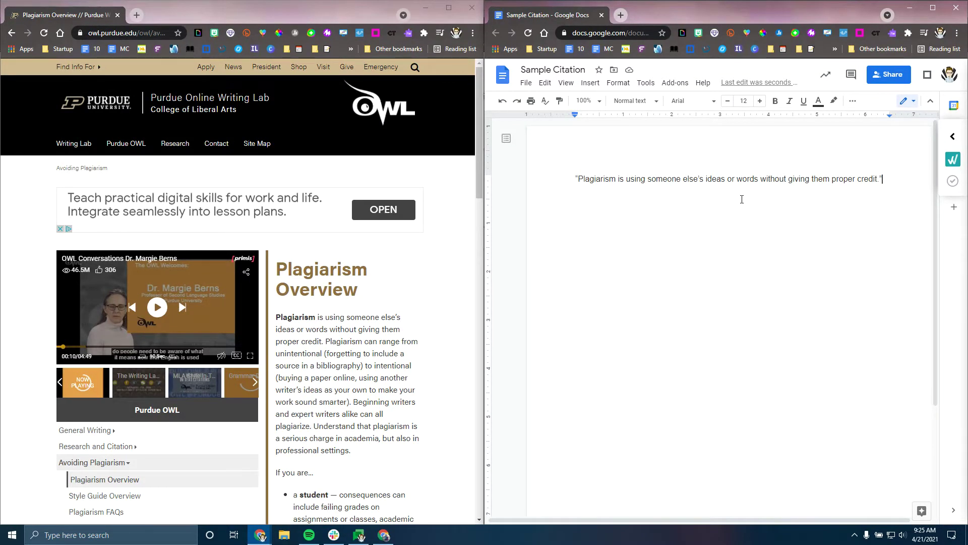
{"action": "left_click", "coordinate": [648, 84]}
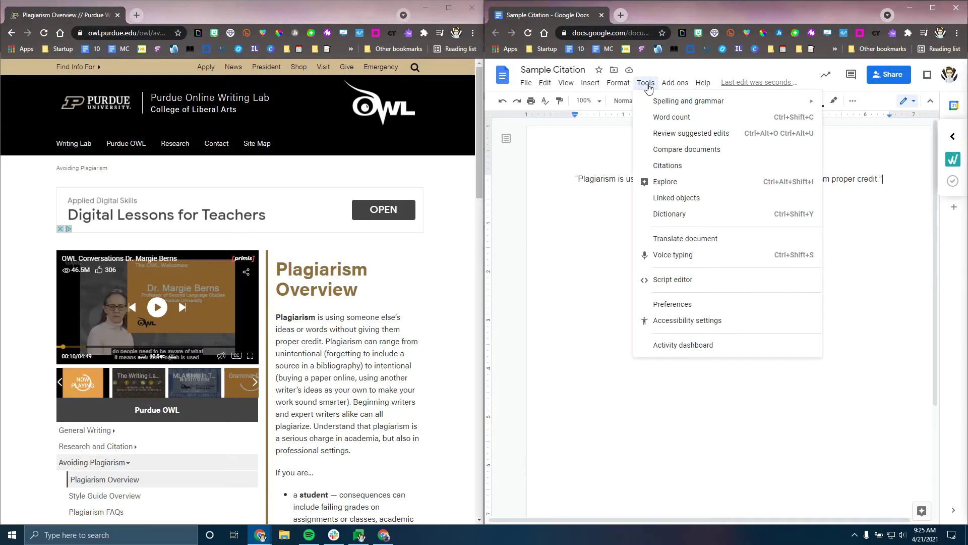
{"action": "left_click", "coordinate": [667, 166]}
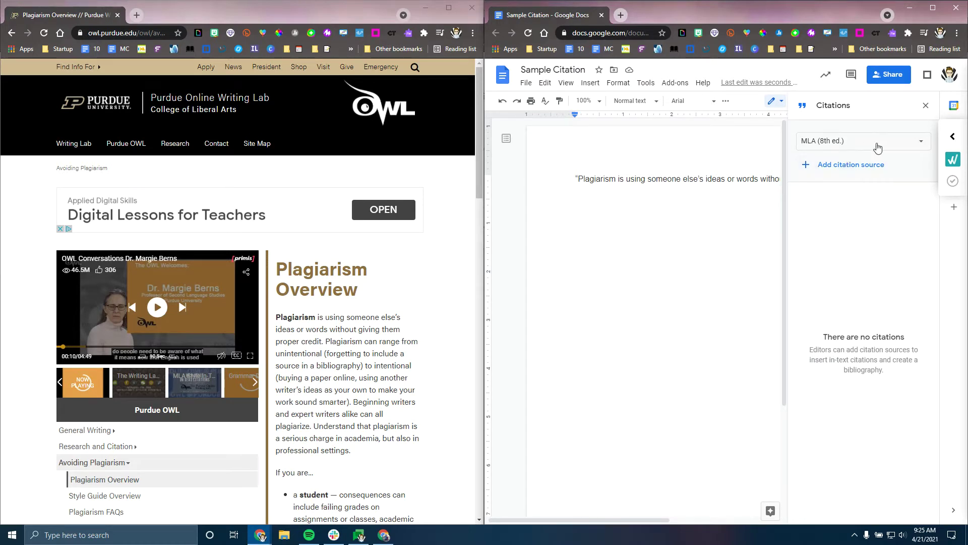
{"action": "left_click", "coordinate": [854, 165]}
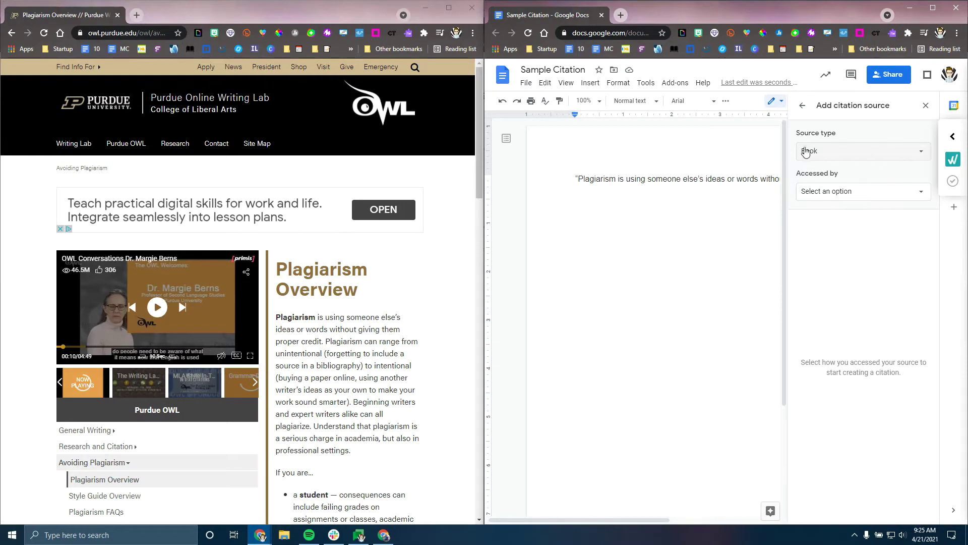
{"action": "left_click", "coordinate": [860, 158]}
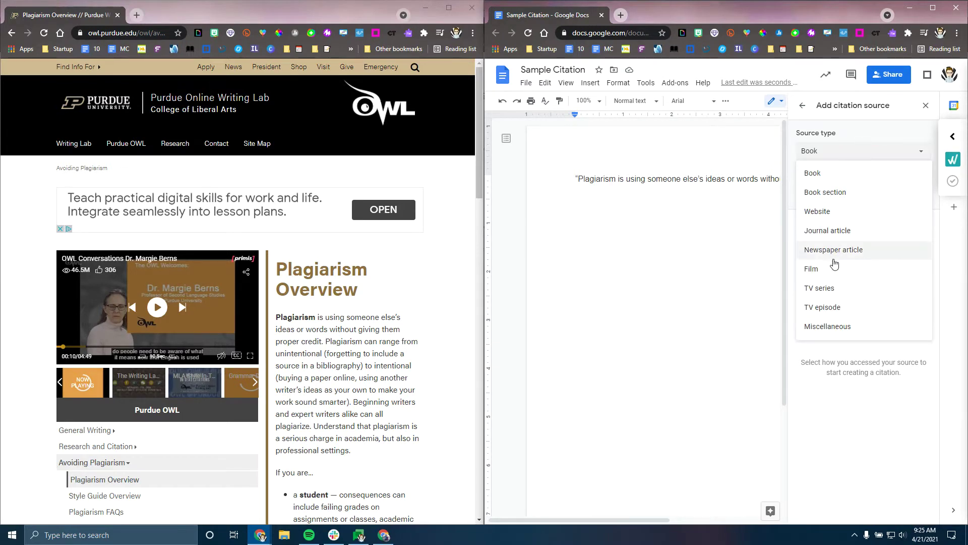
{"action": "left_click", "coordinate": [823, 214]}
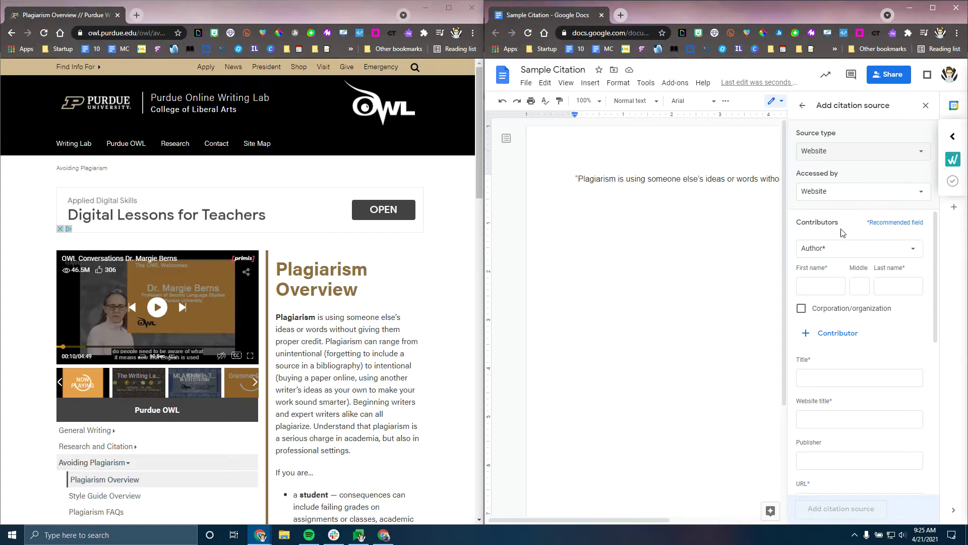
- Review the website citation form's fields and contributor roles, and check the Plagiarism Overview page for a named author
{"action": "scroll", "coordinate": [859, 303], "scroll_direction": "down", "scroll_amount": 6}
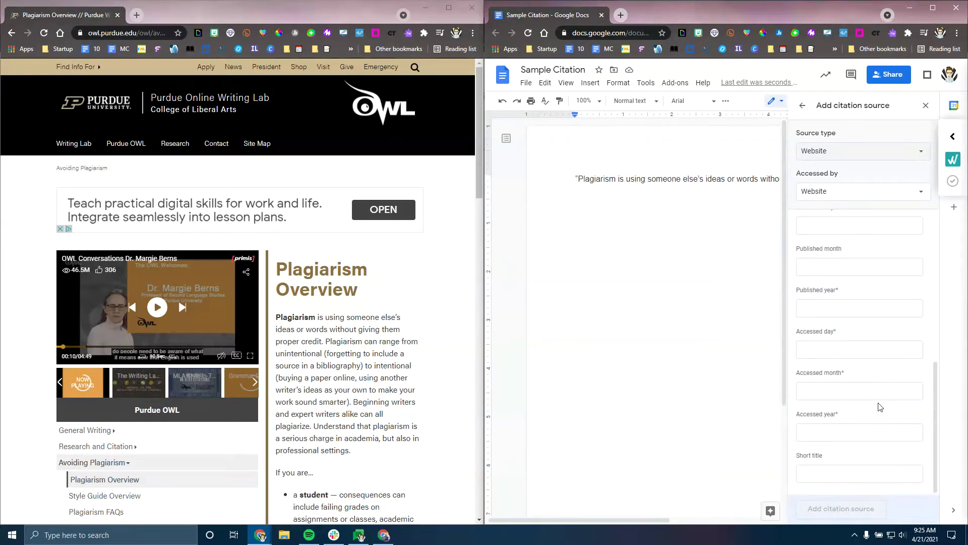
{"action": "scroll", "coordinate": [868, 399], "scroll_direction": "up", "scroll_amount": 6}
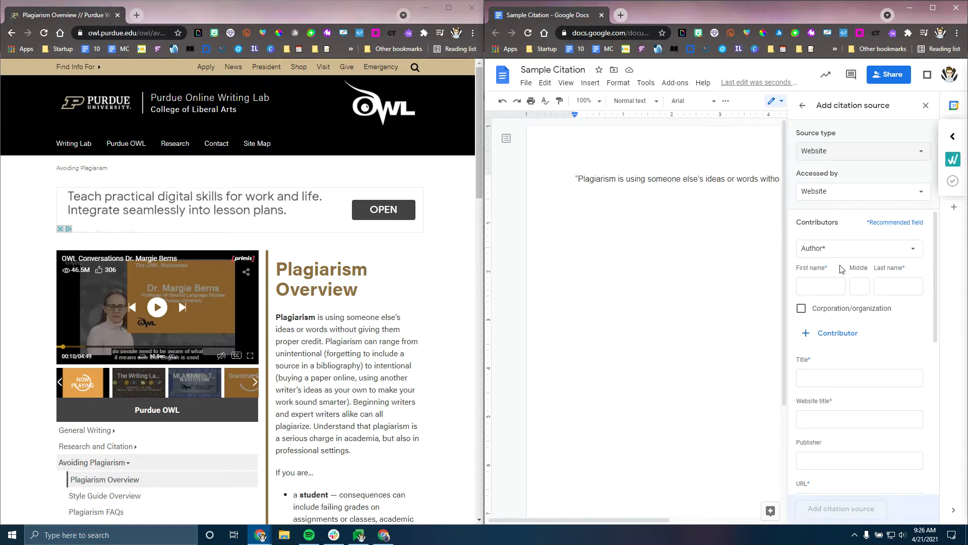
{"action": "left_click", "coordinate": [864, 249]}
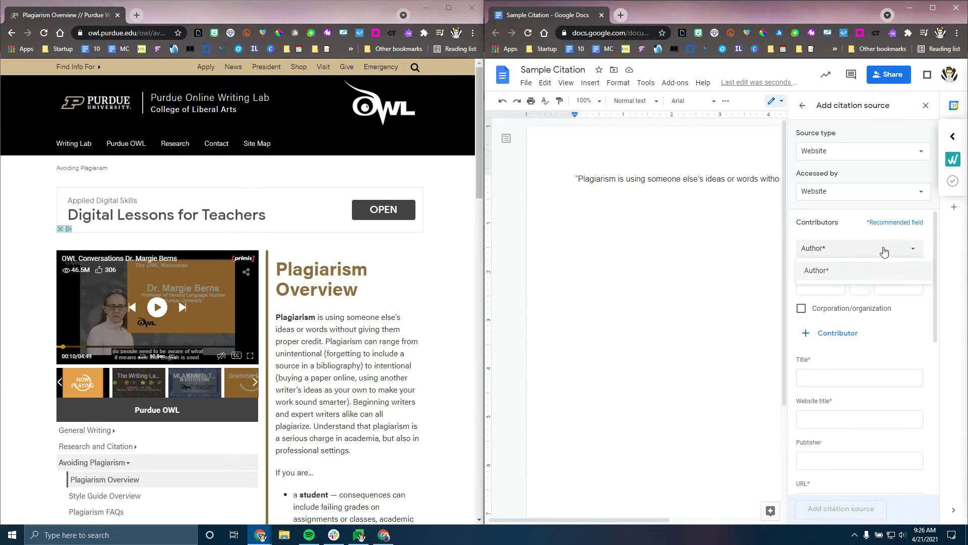
{"action": "left_click", "coordinate": [874, 251]}
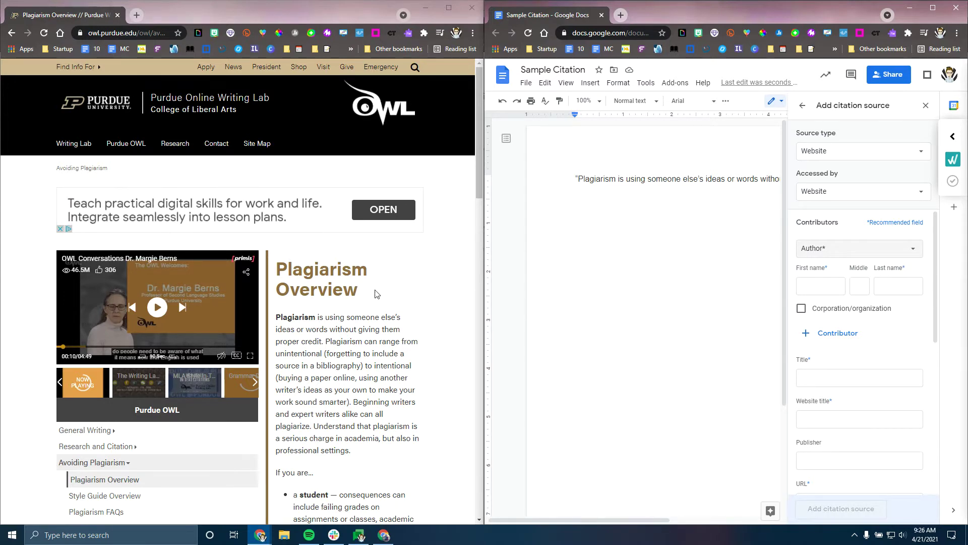
{"action": "mouse_move", "coordinate": [374, 296]}
{"action": "left_mouse_down"}
{"action": "mouse_move", "coordinate": [316, 301]}
{"action": "mouse_move", "coordinate": [366, 303]}
{"action": "left_mouse_up"}
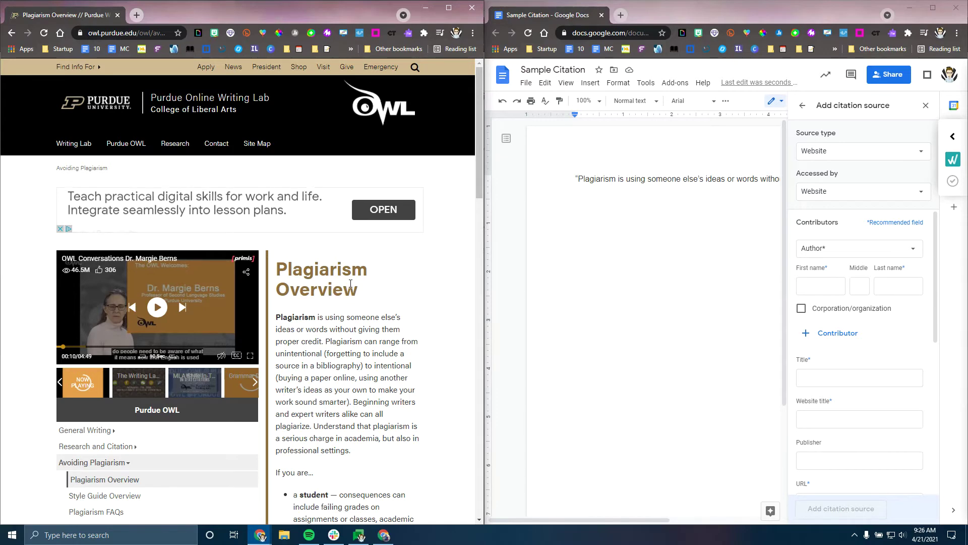
{"action": "scroll", "coordinate": [350, 287], "scroll_direction": "down", "scroll_amount": 5}
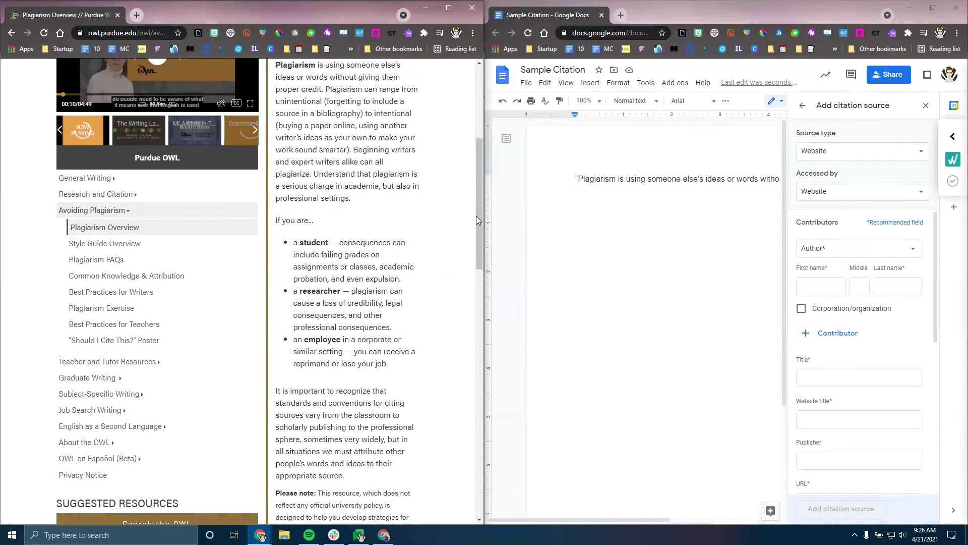
{"action": "scroll", "coordinate": [477, 216], "scroll_direction": "down", "scroll_amount": 1}
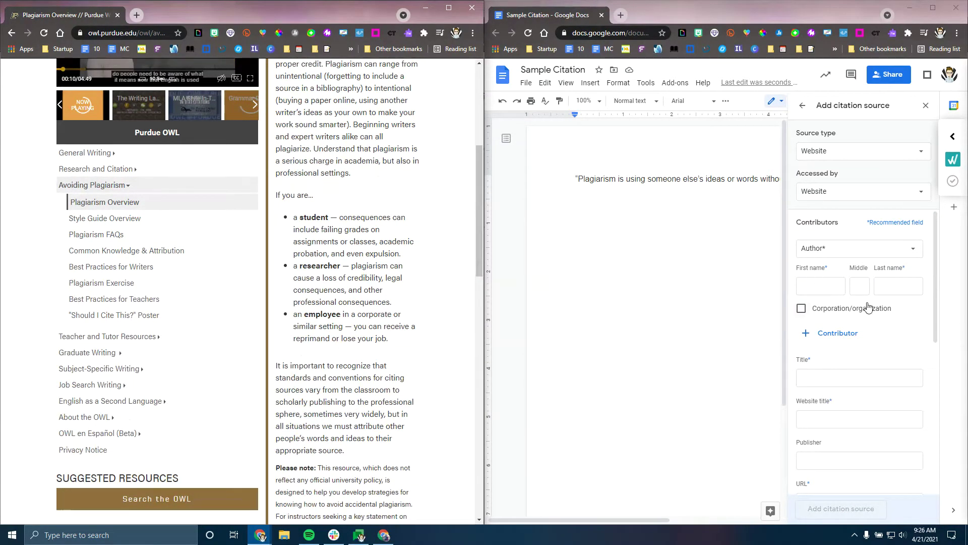
- Mark the citation's author as a corporation/organization and enter Purdue University as its name, based on the web page's copyright notice
{"action": "left_click", "coordinate": [802, 310]}
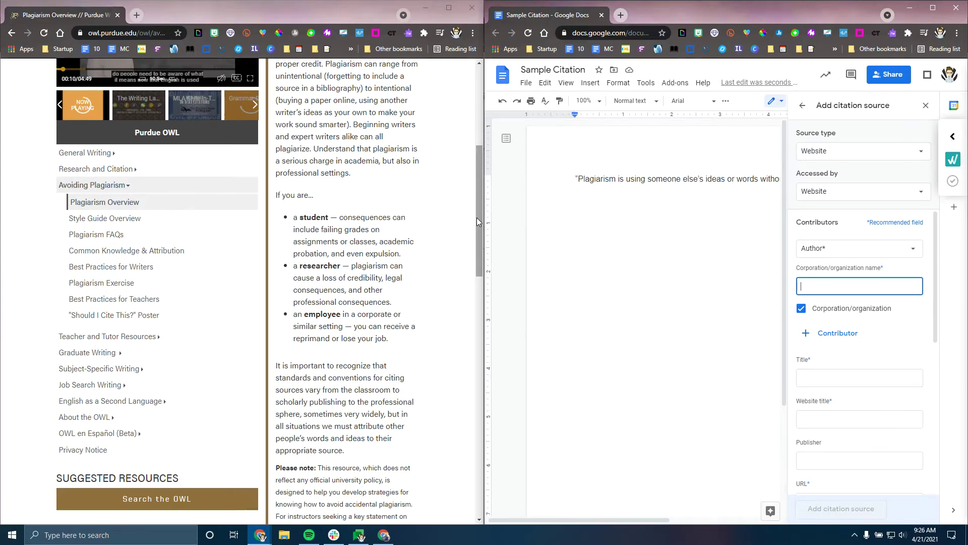
{"action": "left_click_drag", "start_coordinate": [476, 217], "coordinate": [428, 471]}
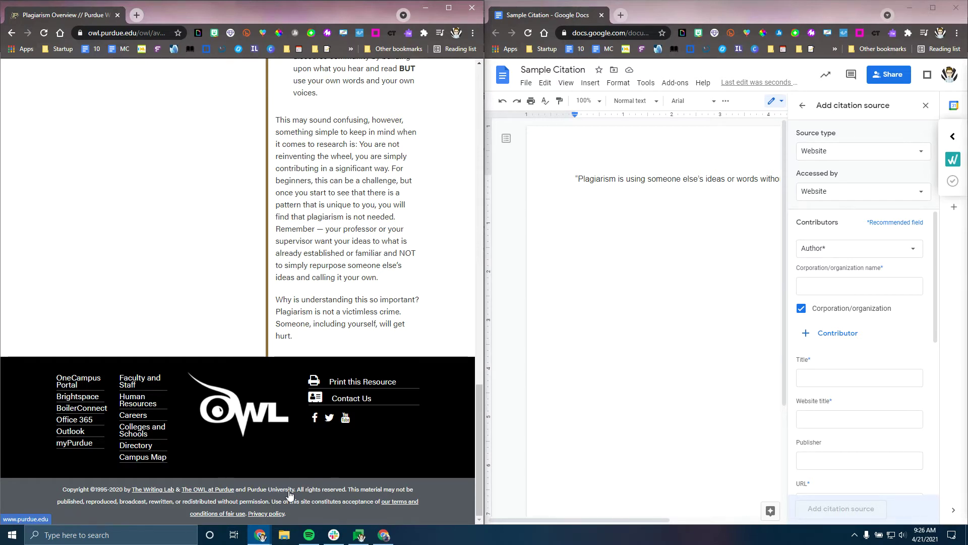
{"action": "left_click", "coordinate": [839, 295]}
{"action": "type", "text": "PU"}
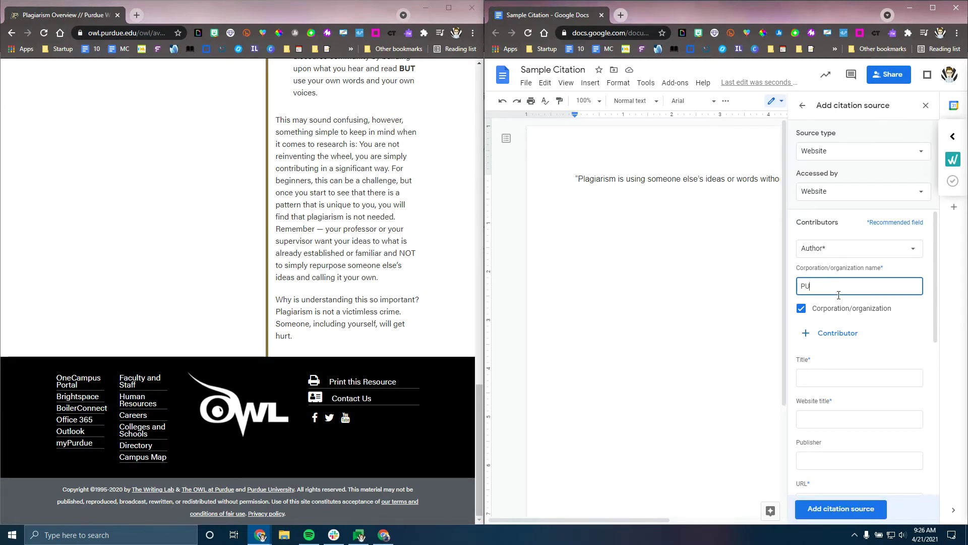
{"action": "type", "text": "rdudue University"}
- Copy the web page's heading "Plagiarism Overview" into the citation's title
{"action": "scroll", "coordinate": [837, 345], "scroll_direction": "down", "scroll_amount": 1}
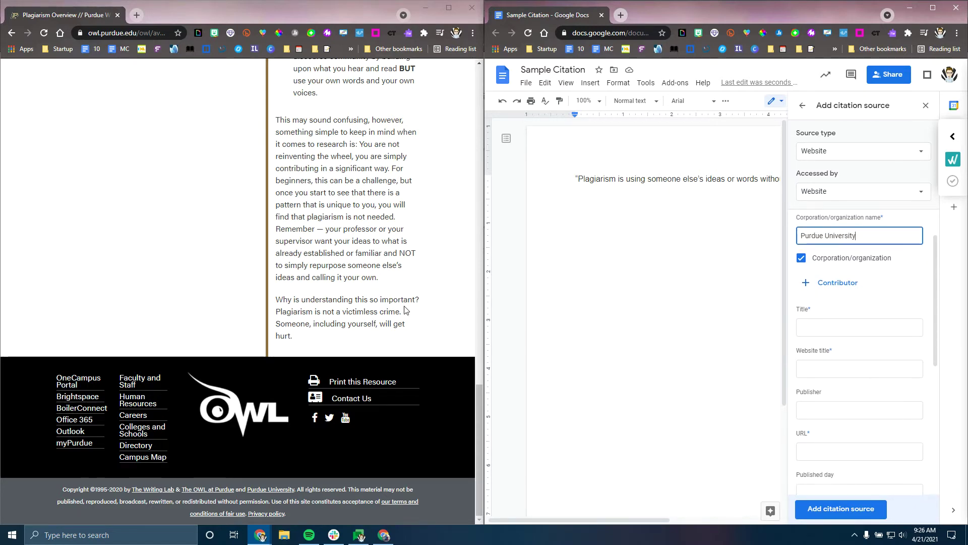
{"action": "scroll", "coordinate": [398, 301], "scroll_direction": "up", "scroll_amount": 15}
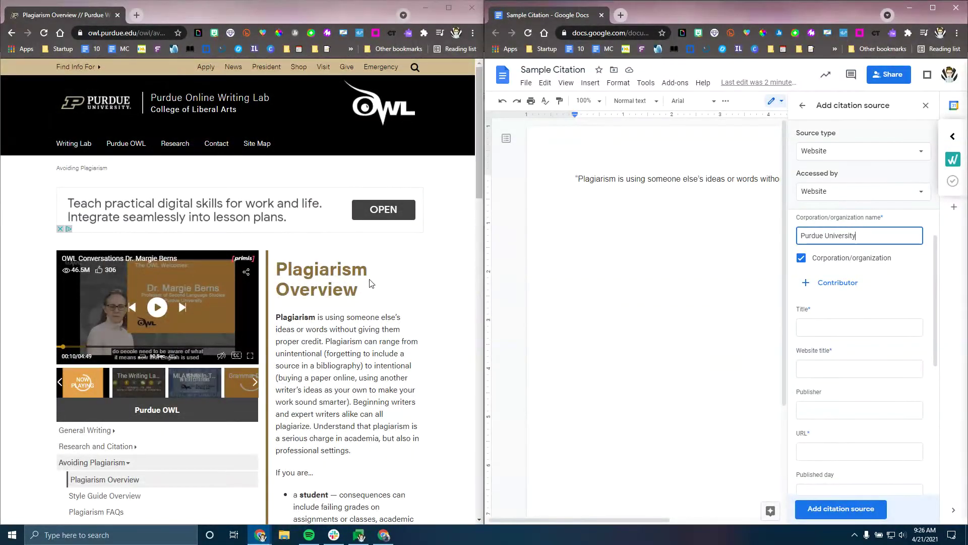
{"action": "left_click_drag", "start_coordinate": [361, 291], "coordinate": [281, 265]}
{"action": "key", "text": "ctrl+c"}
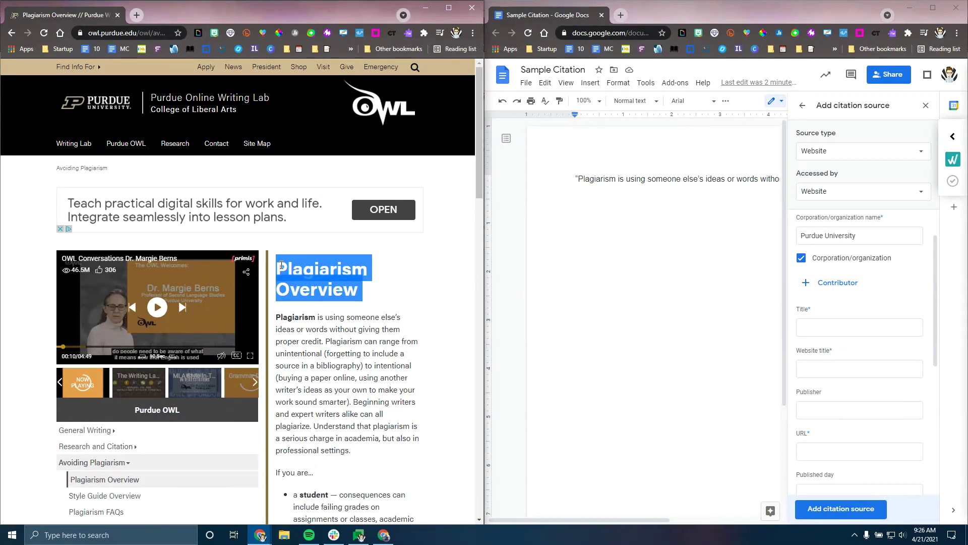
{"action": "left_click", "coordinate": [834, 328]}
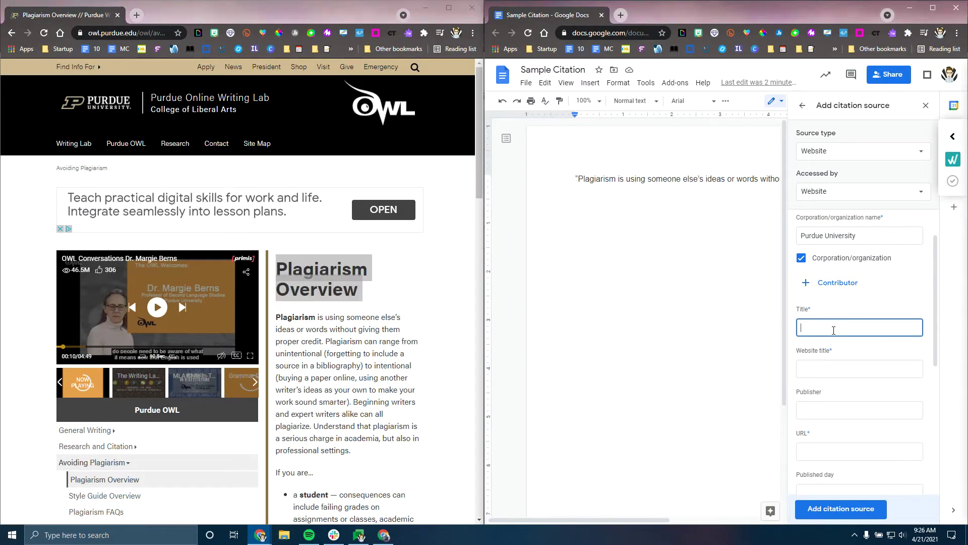
{"action": "key", "text": "ctrl+v"}
- Enter Purdue Online Writing Lab as the citation's website title
{"action": "left_click", "coordinate": [834, 371]}
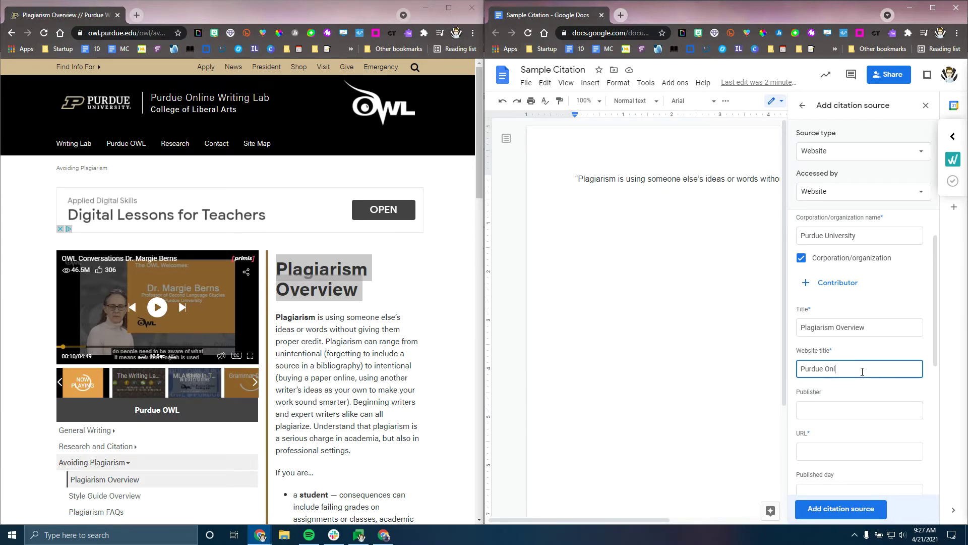
{"action": "type", "text": "iting Lab"}
{"action": "key", "text": "Tab"}
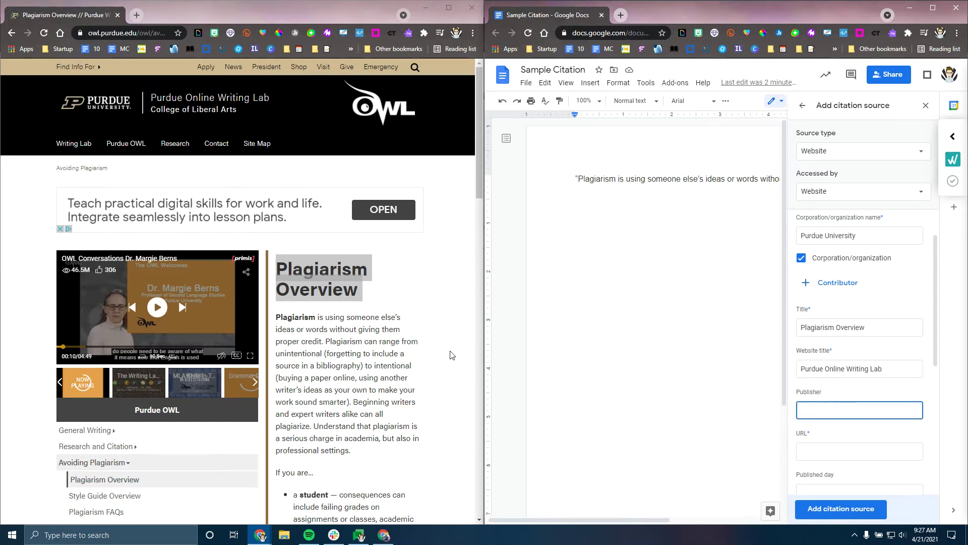
- Check the web page's footer for the publisher and enter Purdue University as the citation's publisher
{"action": "scroll", "coordinate": [411, 344], "scroll_direction": "down", "scroll_amount": 1}
{"action": "scroll", "coordinate": [411, 345], "scroll_direction": "down", "scroll_amount": 15}
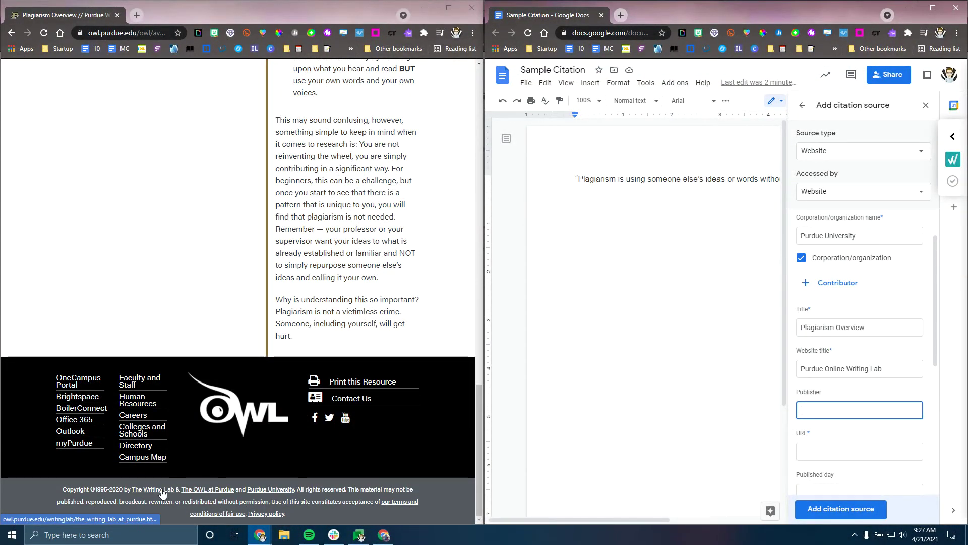
{"action": "left_click", "coordinate": [845, 408]}
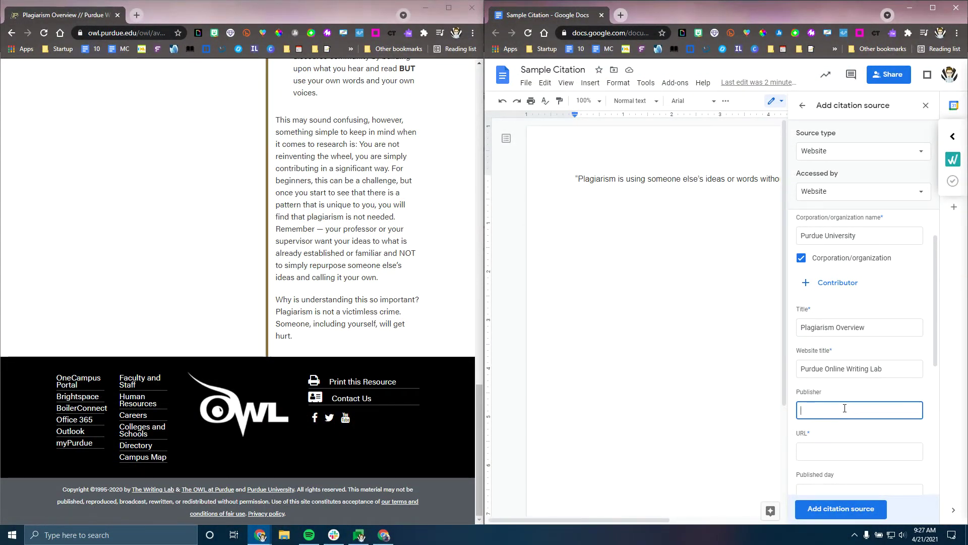
{"action": "type", "text": "Purdue University"}
{"action": "left_click", "coordinate": [821, 453]}
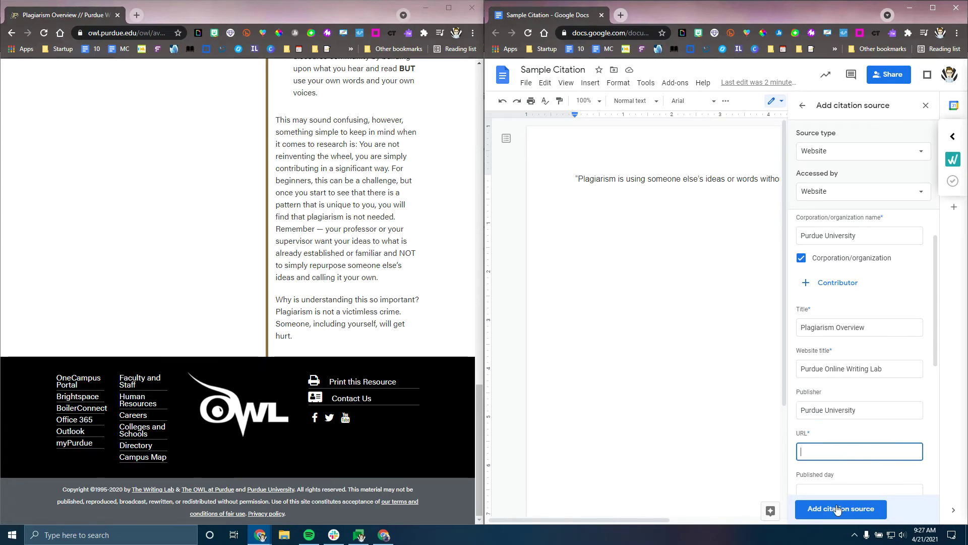
{"action": "left_click", "coordinate": [119, 33]}
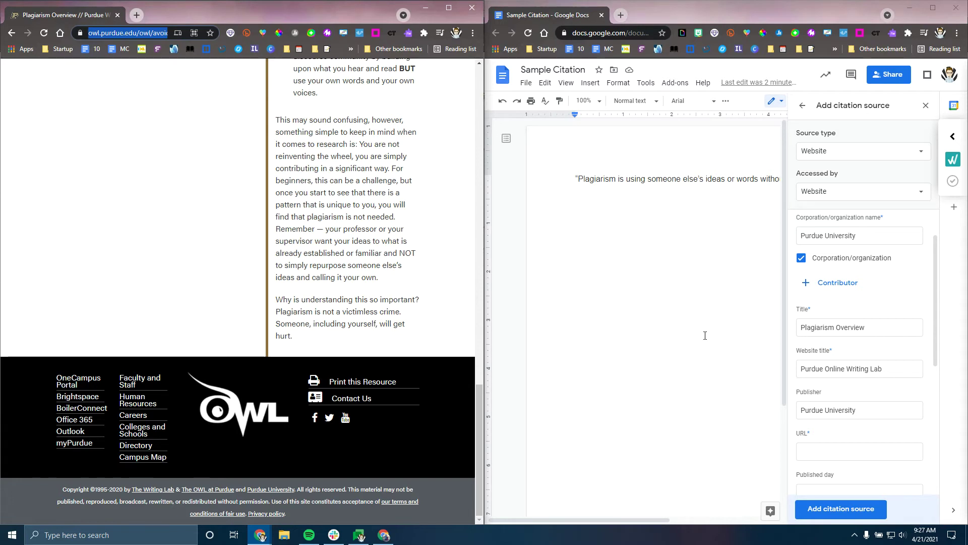
{"action": "left_click", "coordinate": [837, 453]}
{"action": "type", "text": "https://owl.purdue.edu/owl/avoiding_plagiarism/index.html"}
- Set the citation's published year to 2020, taken from the copyright line in the web page's footer
{"action": "scroll", "coordinate": [864, 368], "scroll_direction": "down", "scroll_amount": 5}
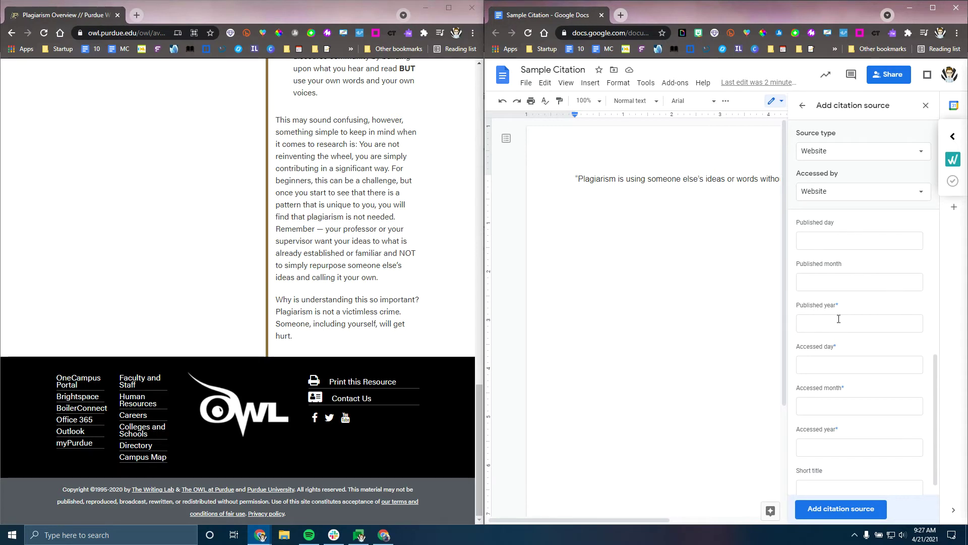
{"action": "left_click", "coordinate": [832, 325]}
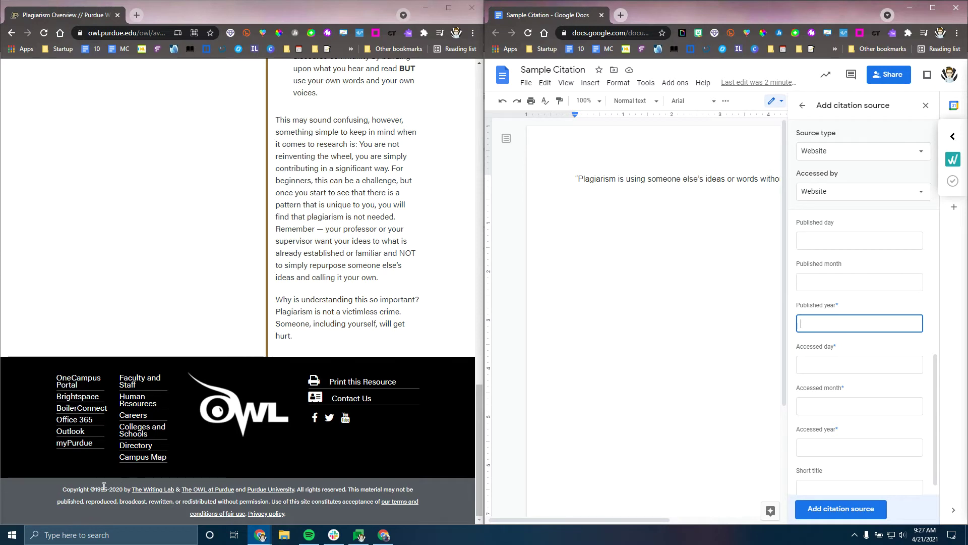
{"action": "left_click_drag", "start_coordinate": [63, 489], "coordinate": [129, 492]}
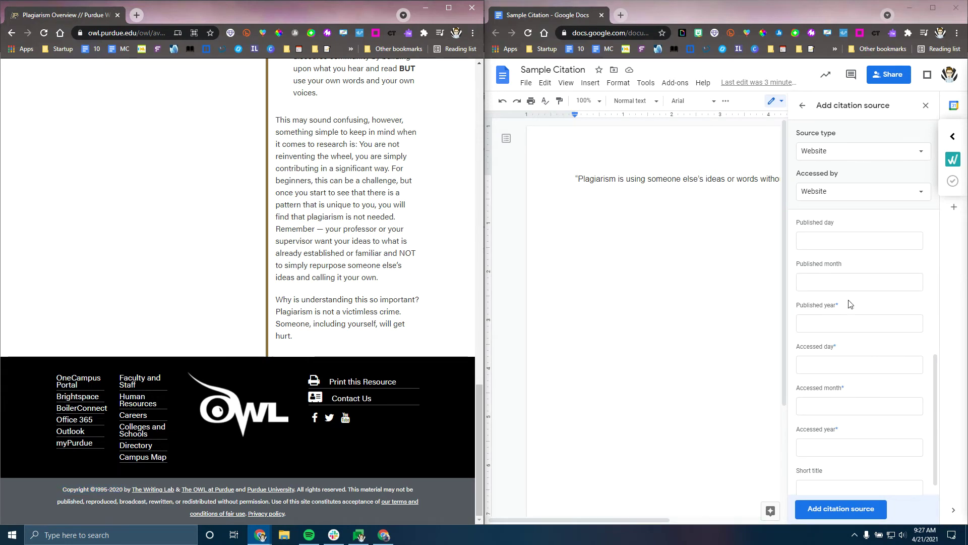
{"action": "left_click", "coordinate": [848, 324]}
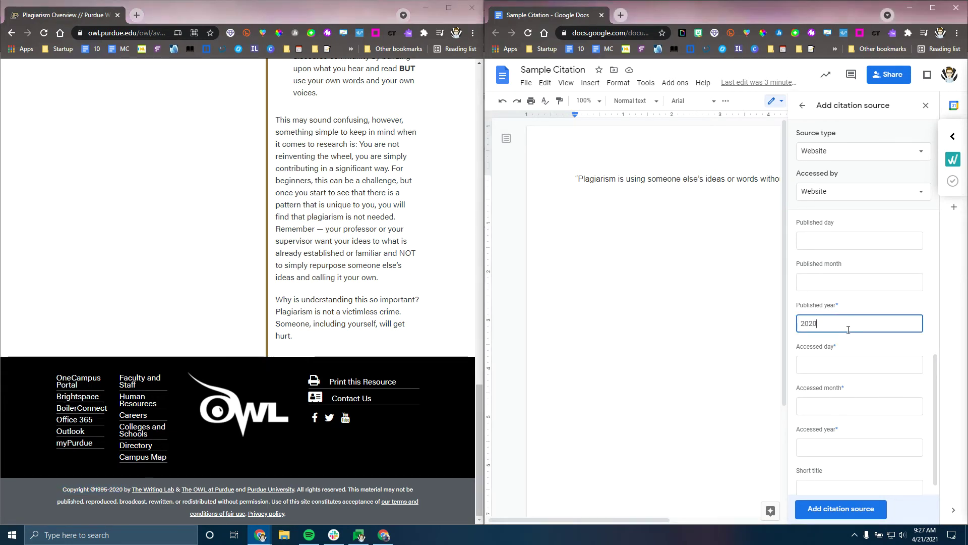
- Set the citation's accessed date to day 21, month April, year 2021
{"action": "left_click", "coordinate": [835, 365]}
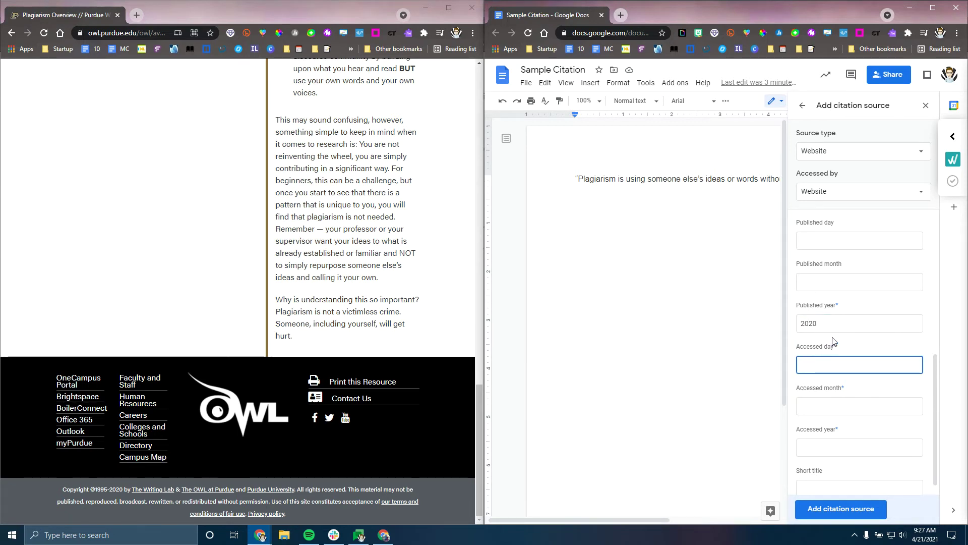
{"action": "type", "text": "21"}
{"action": "key", "text": "Tab"}
{"action": "type", "text": "Ap"}
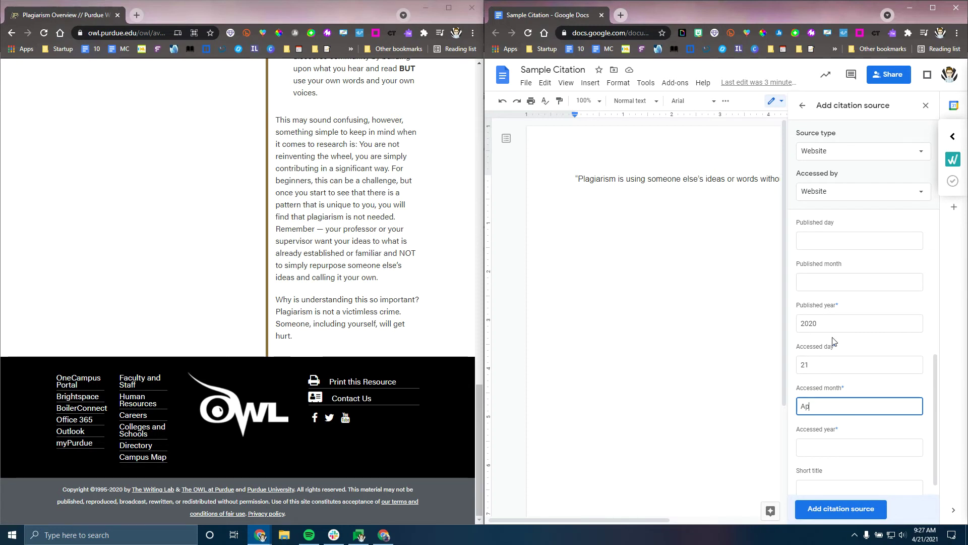
{"action": "type", "text": "ril"}
{"action": "key", "text": "Tab"}
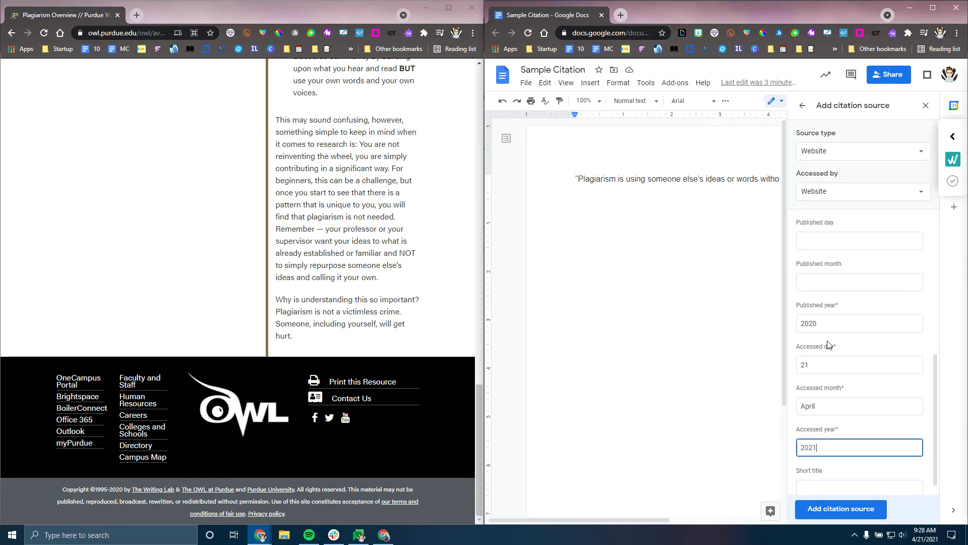
- Enter Plagiarism as the citation's short title and add the completed website source to the document's citations
{"action": "type", "text": "2021"}
{"action": "scroll", "coordinate": [863, 346], "scroll_direction": "down", "scroll_amount": 1}
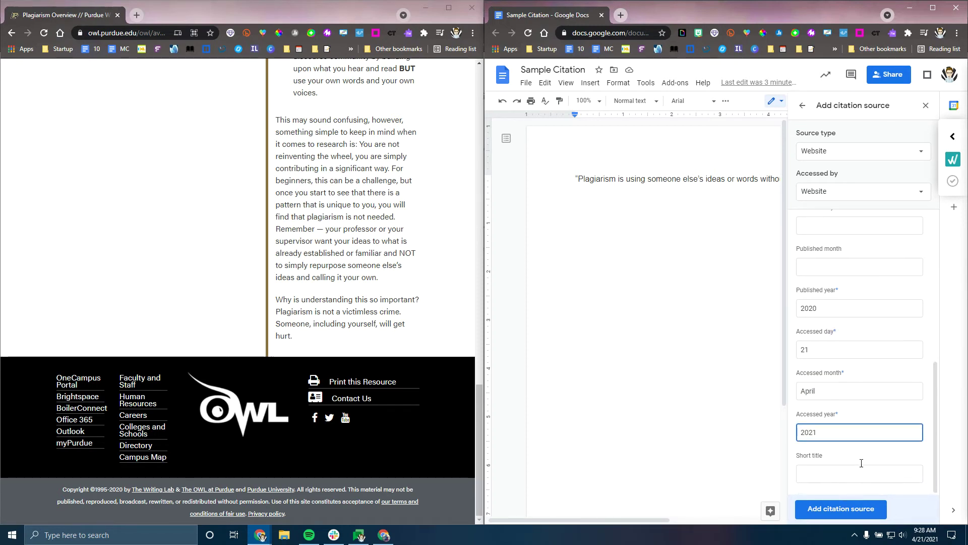
{"action": "left_click", "coordinate": [831, 472]}
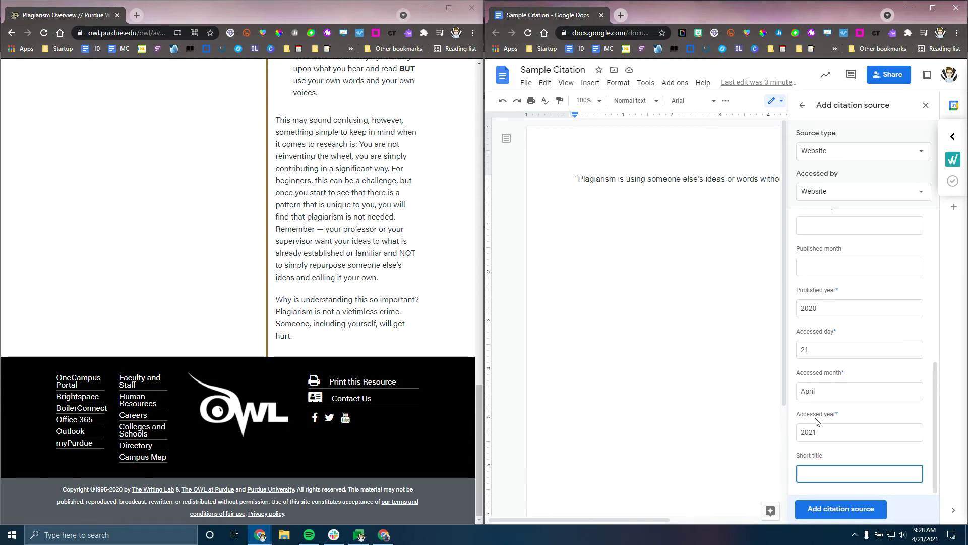
{"action": "scroll", "coordinate": [331, 262], "scroll_direction": "up", "scroll_amount": 20}
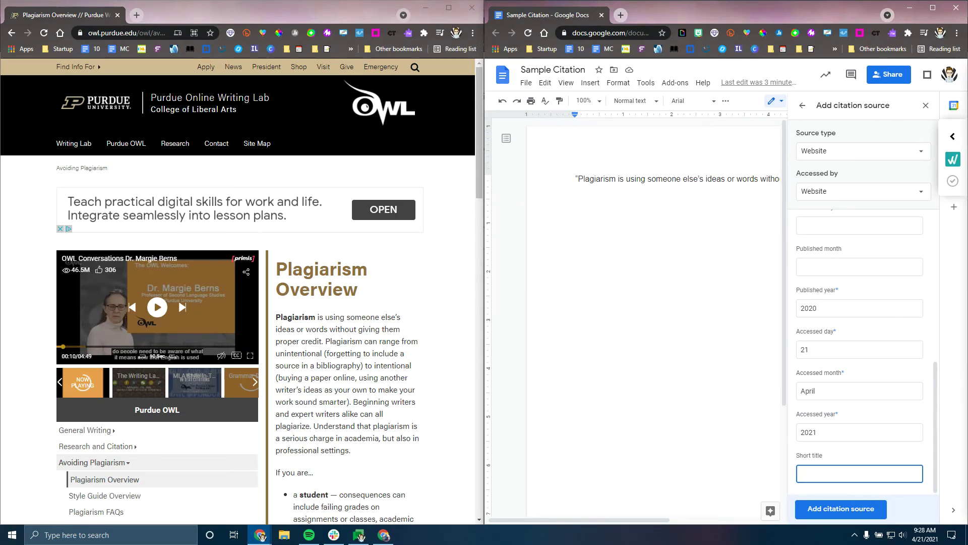
{"action": "type", "text": "Plagiar"}
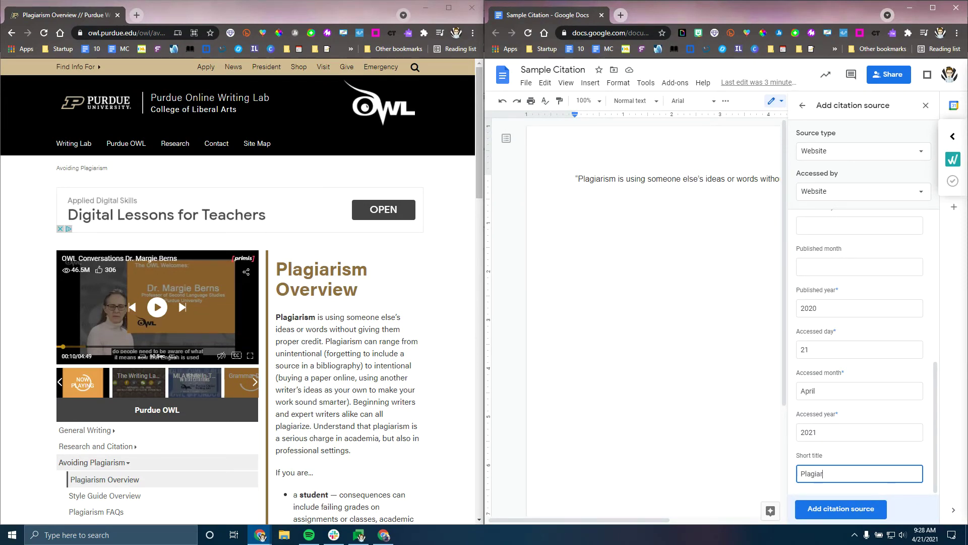
{"action": "type", "text": "ism"}
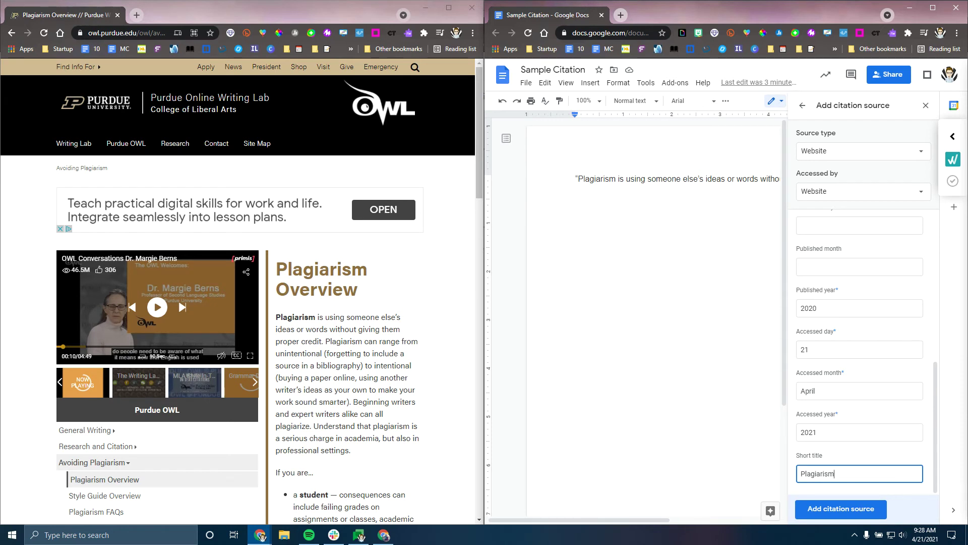
{"action": "left_click", "coordinate": [842, 511]}
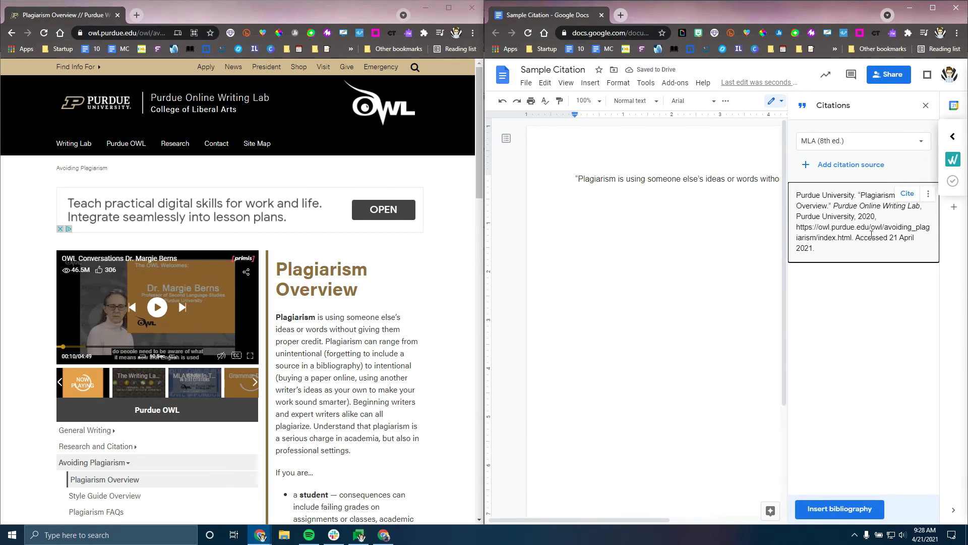
- Insert the in-text citation for the Purdue University source at the end of the quoted plagiarism sentence
{"action": "scroll", "coordinate": [656, 201], "scroll_direction": "right", "scroll_amount": 5}
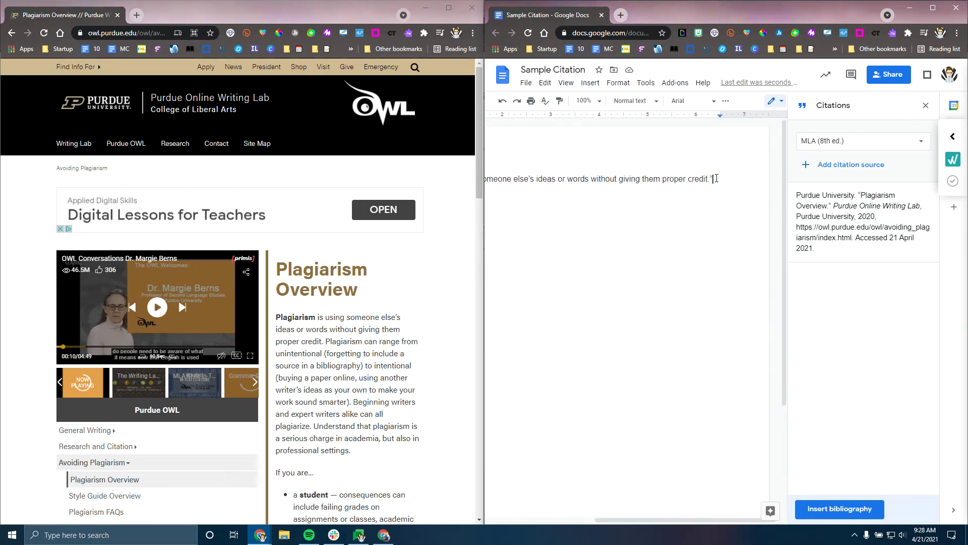
{"action": "left_click", "coordinate": [906, 194]}
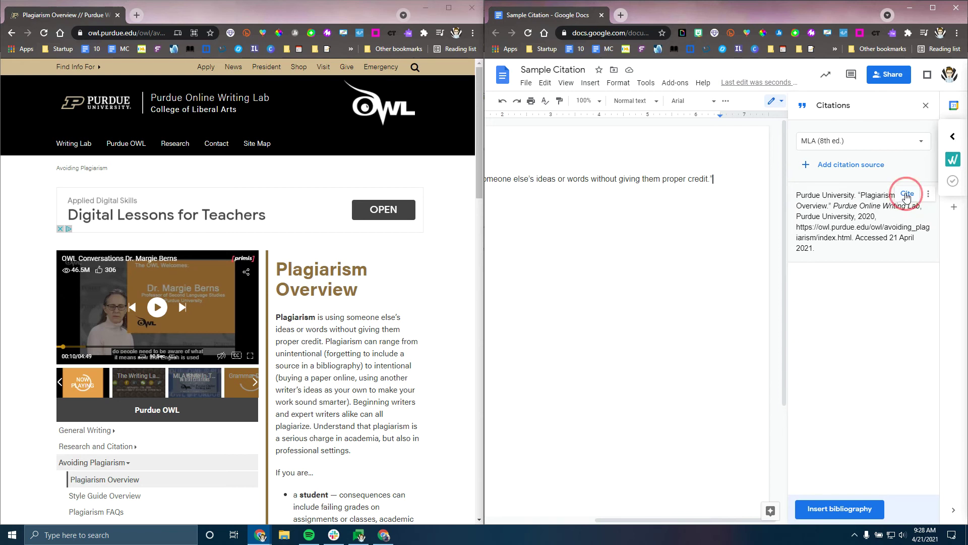
{"action": "scroll", "coordinate": [601, 191], "scroll_direction": "right", "scroll_amount": 3}
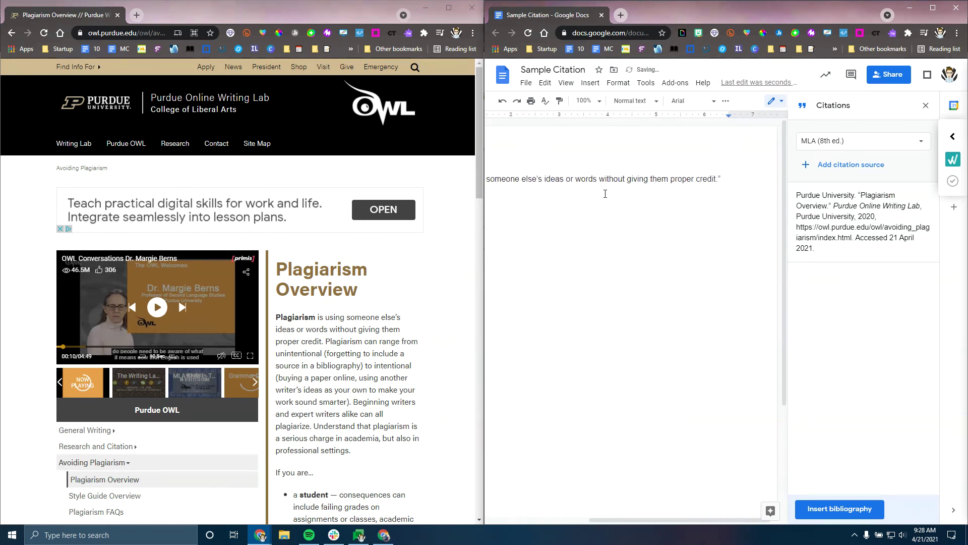
{"action": "scroll", "coordinate": [602, 192], "scroll_direction": "left", "scroll_amount": 3}
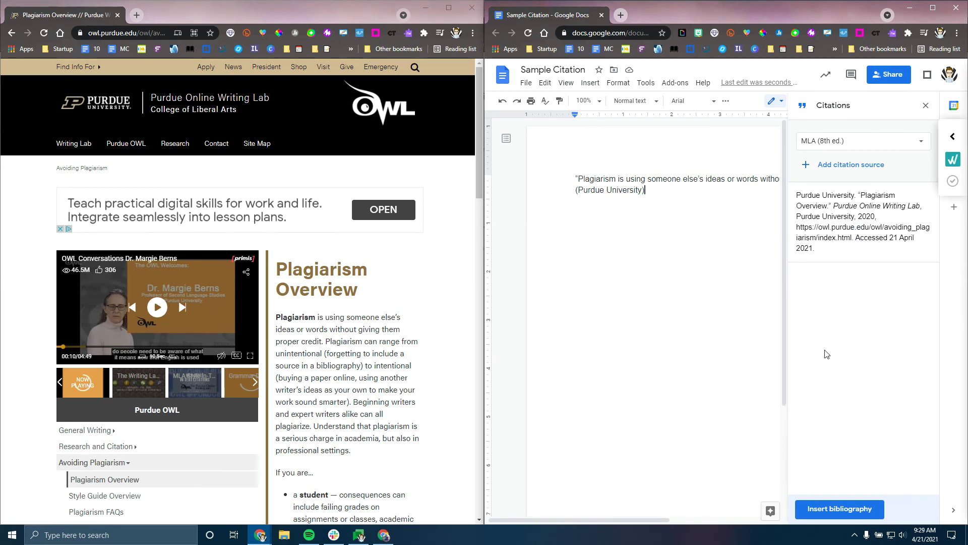
- Insert the bibliography below the quotation's in-text citation and close the citations tool
{"action": "left_click", "coordinate": [837, 509]}
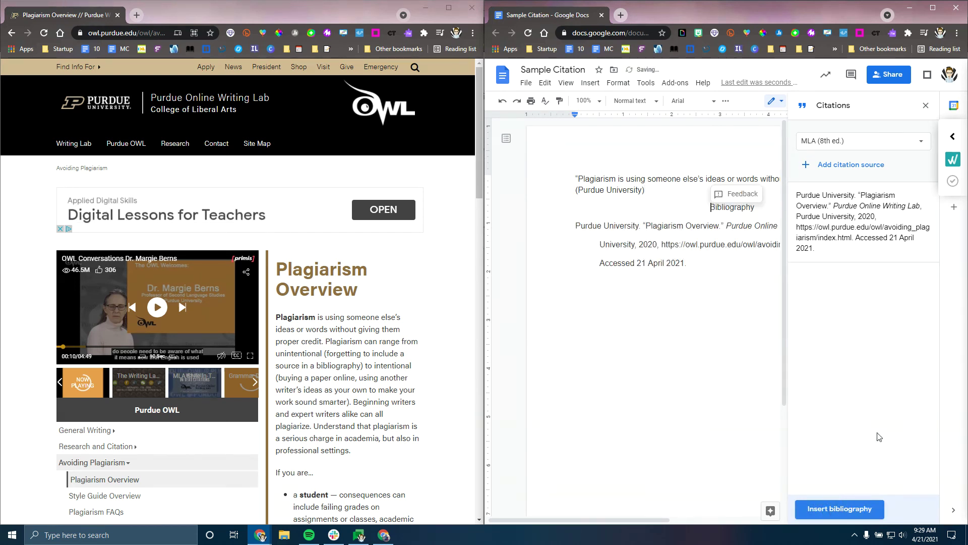
{"action": "left_click", "coordinate": [925, 107]}
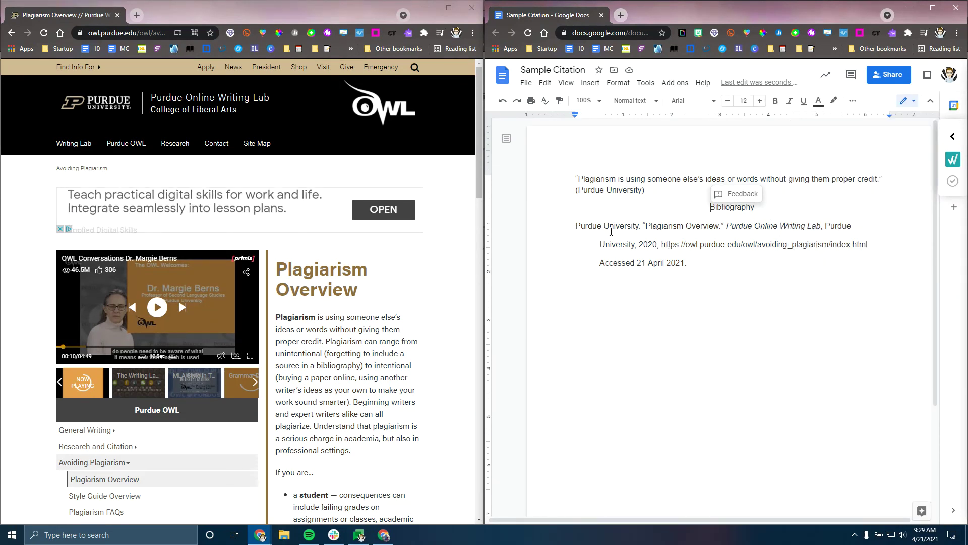
- Reopen the citations tool to review the saved Purdue University source, and close it again
{"action": "left_click", "coordinate": [646, 85]}
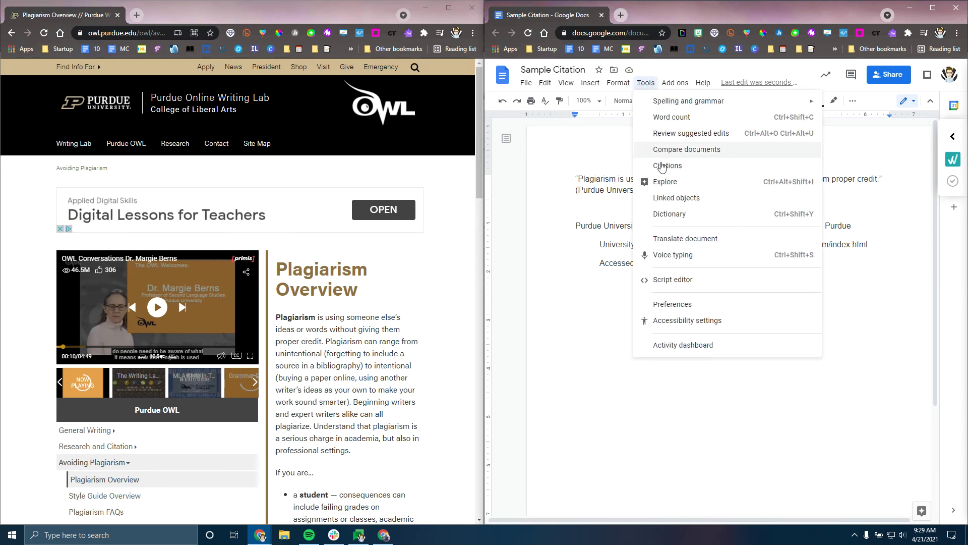
{"action": "left_click", "coordinate": [662, 167]}
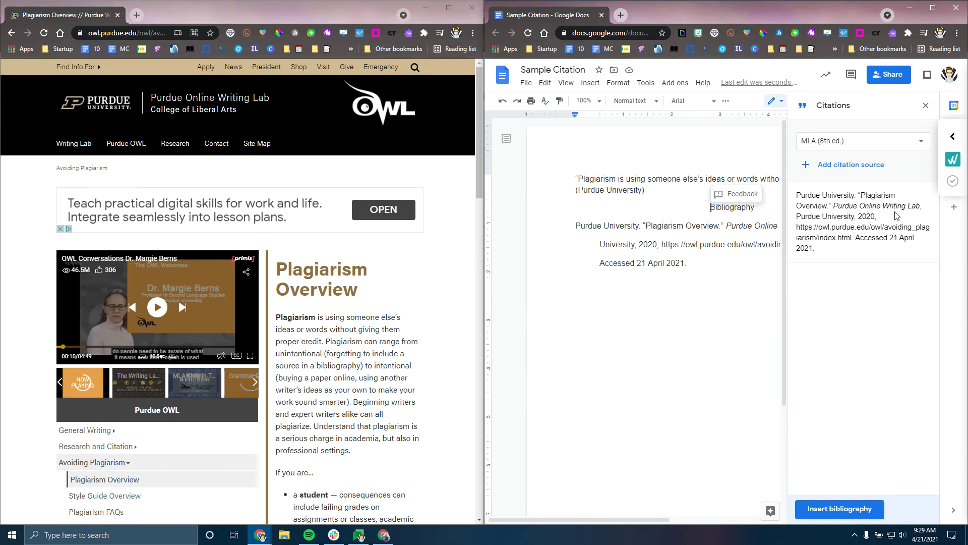
{"action": "left_click", "coordinate": [926, 105]}
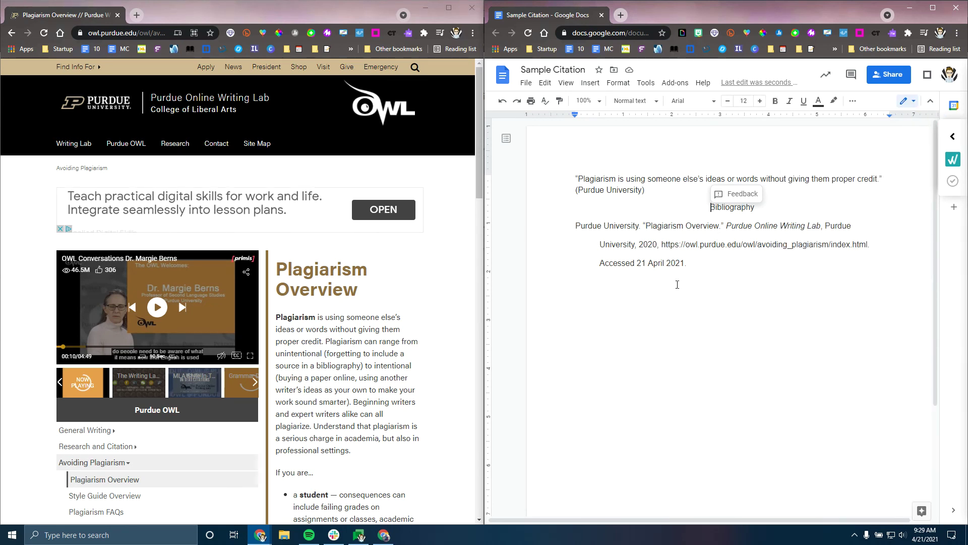